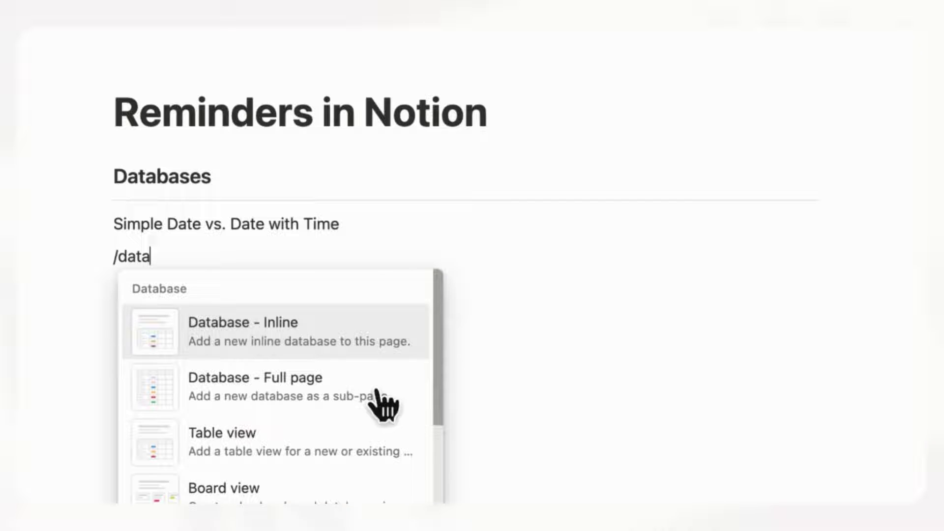
# Insert an inline table as a new database named 'Reminders'.
pyautogui.click(328, 455)
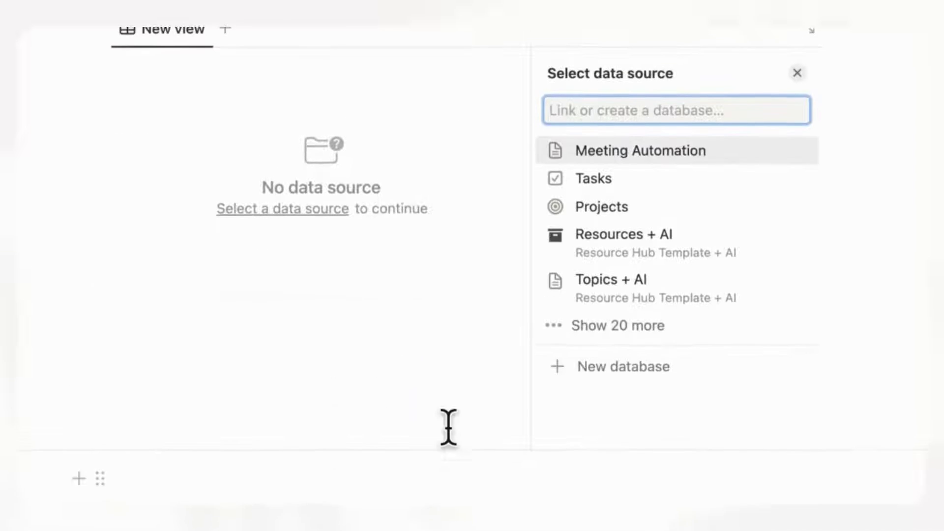
pyautogui.click(643, 393)
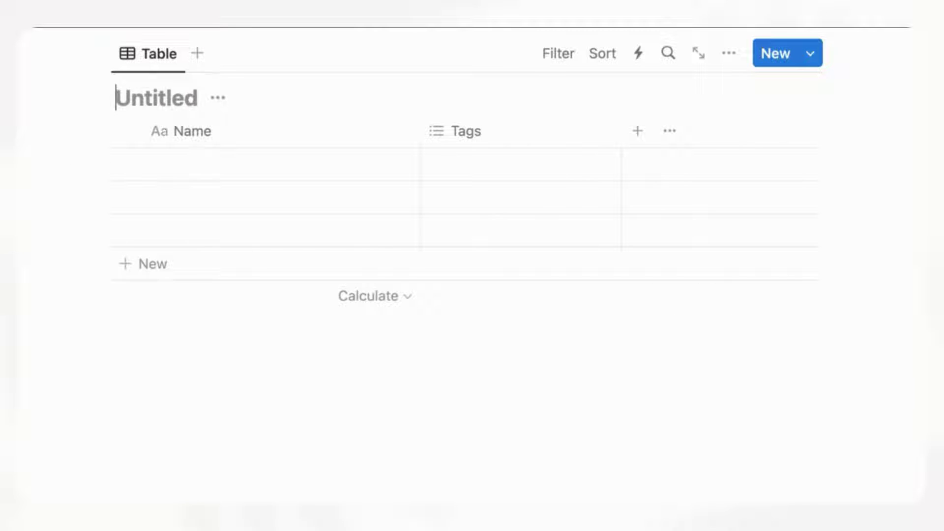
pyautogui.write('Reminders')
pyautogui.scroll(5, 413, 158)
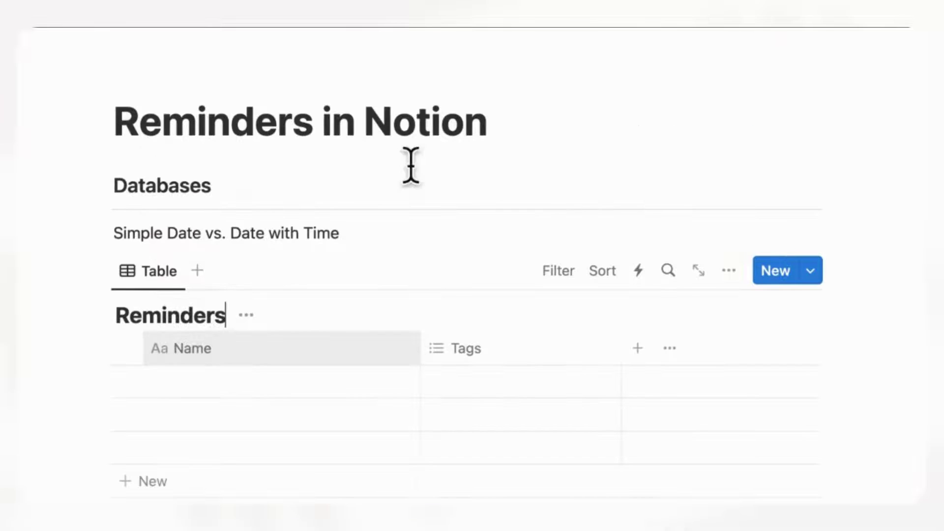
# Add a Date property column to the Reminders table.
pyautogui.click(649, 366)
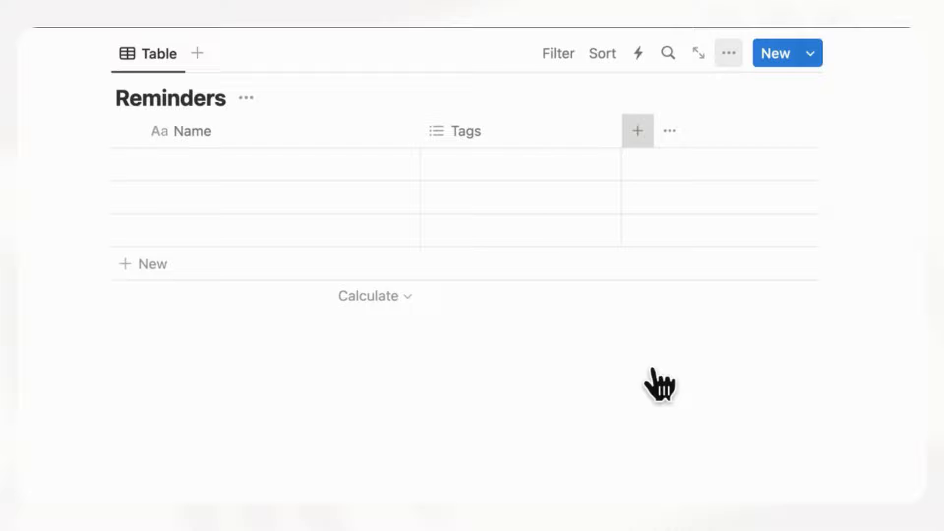
pyautogui.write('date')
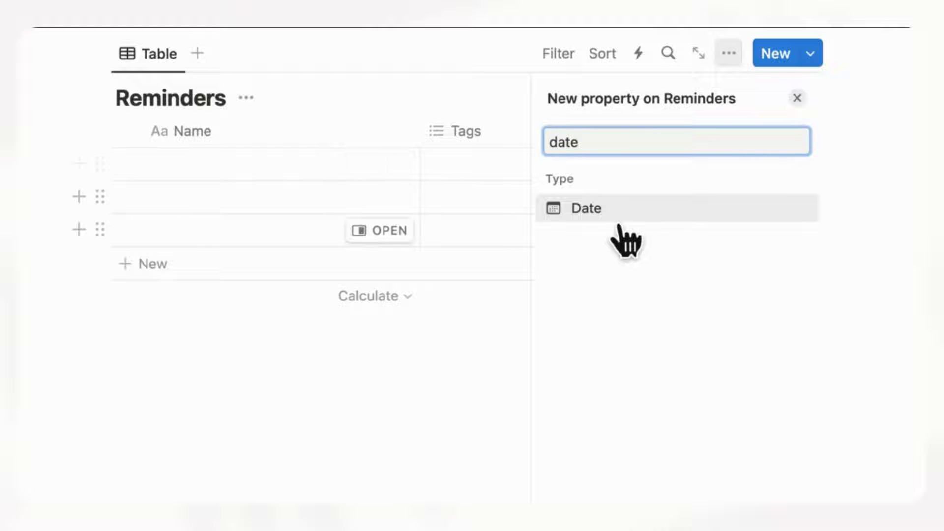
pyautogui.click(624, 219)
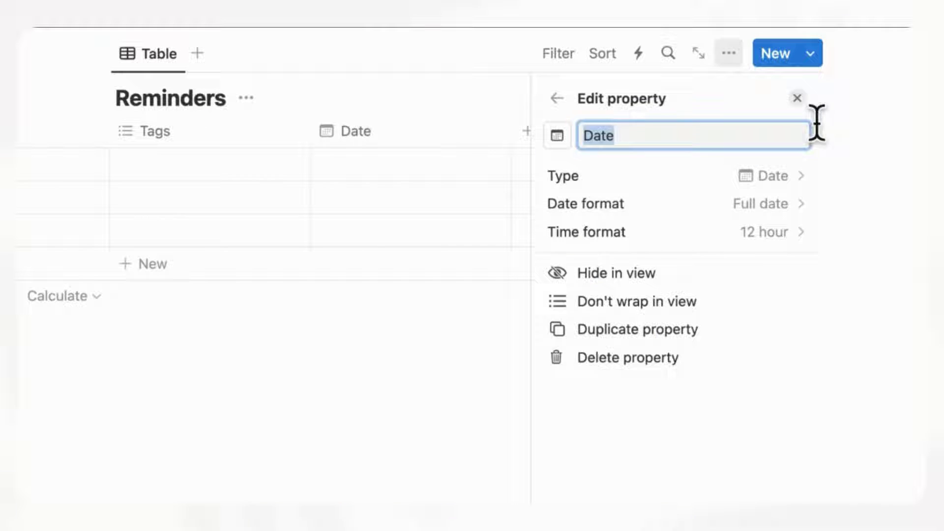
pyautogui.press('Escape')
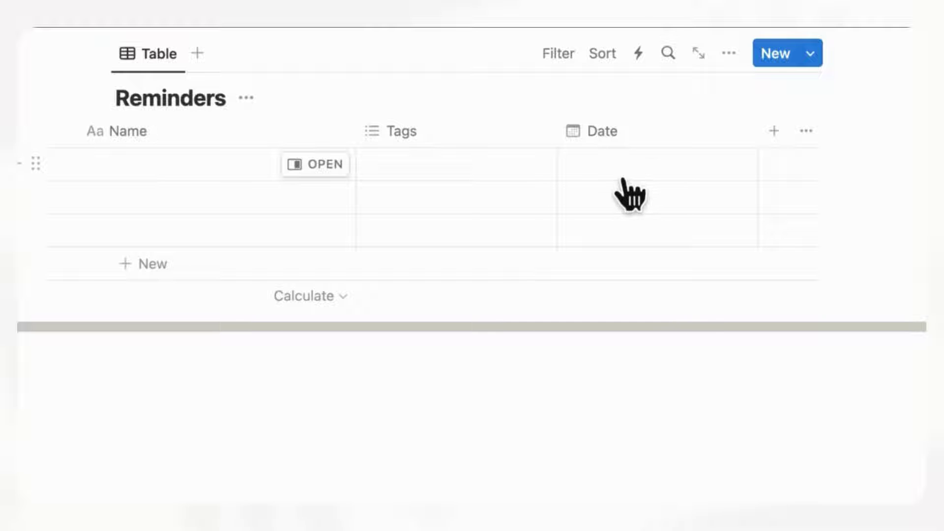
# Turn on Include time for the first row's Date and set a 5-minutes-before reminder.
pyautogui.click(646, 179)
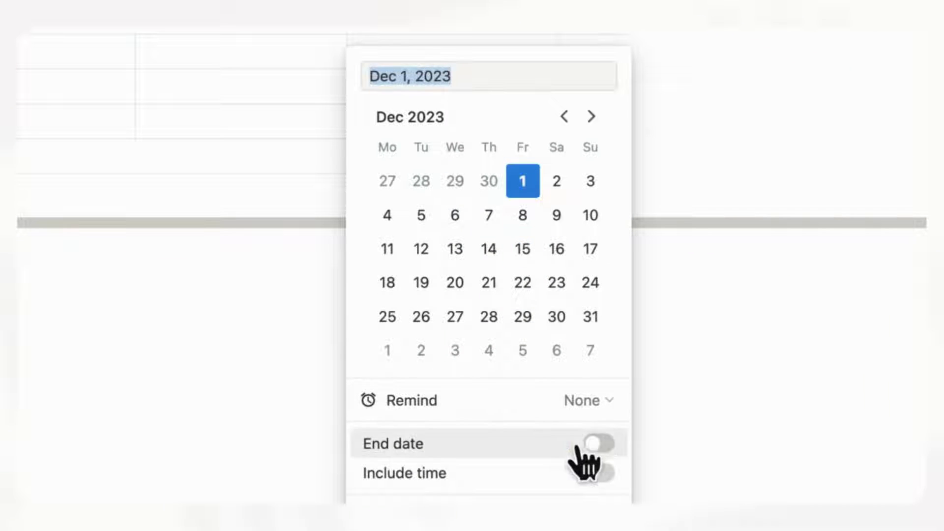
pyautogui.click(610, 410)
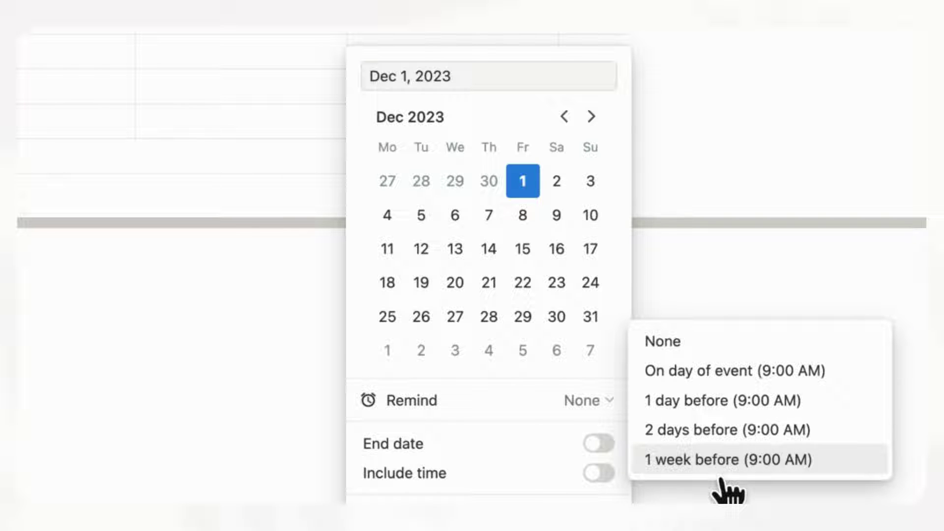
pyautogui.click(619, 485)
pyautogui.click(618, 483)
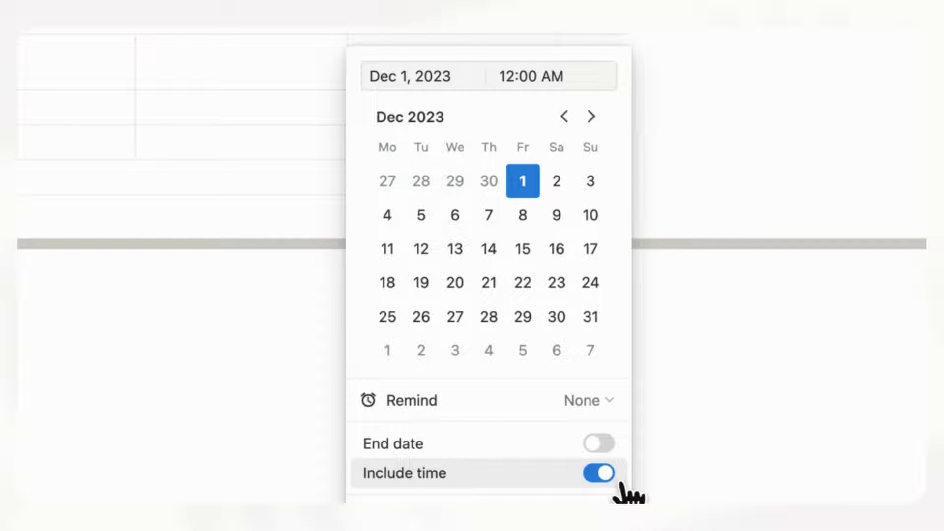
pyautogui.click(601, 402)
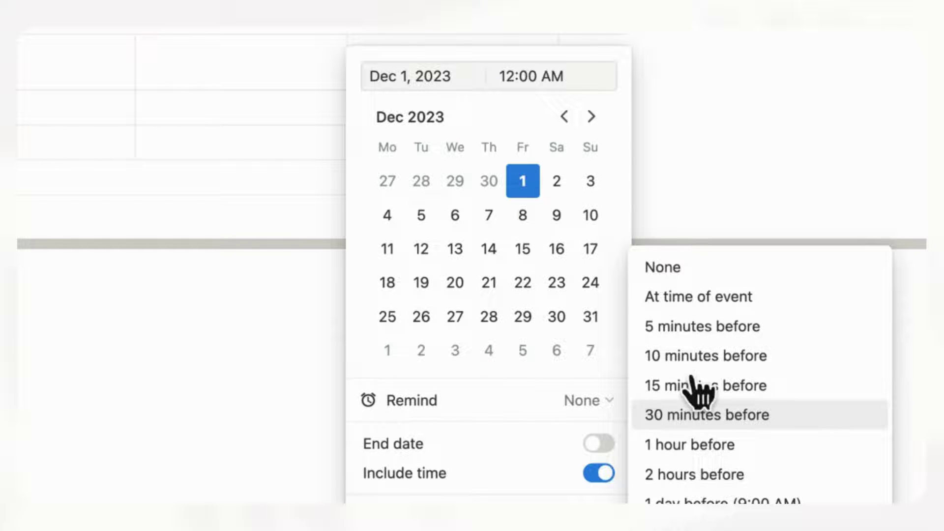
pyautogui.click(700, 335)
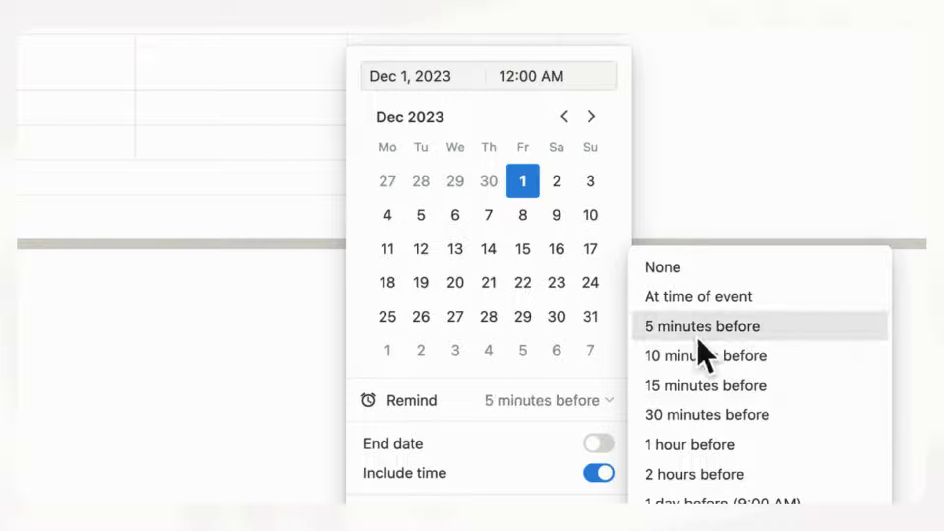
pyautogui.click(713, 205)
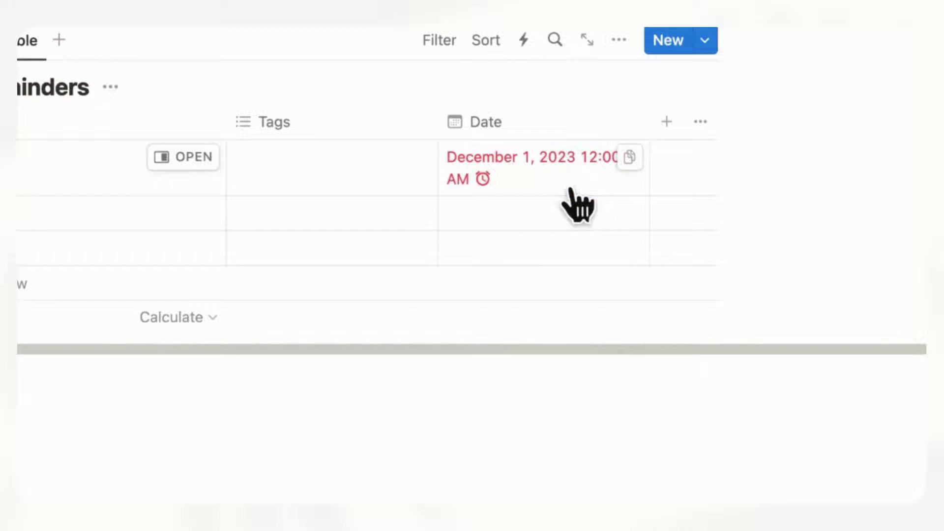
# Change the first row's date to December 8, 2023.
pyautogui.click(568, 191)
pyautogui.click(621, 327)
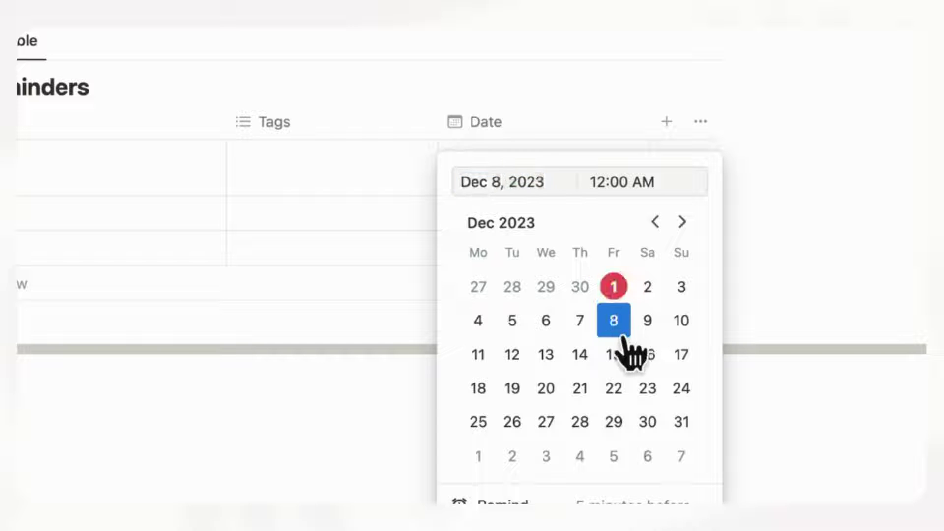
pyautogui.click(782, 449)
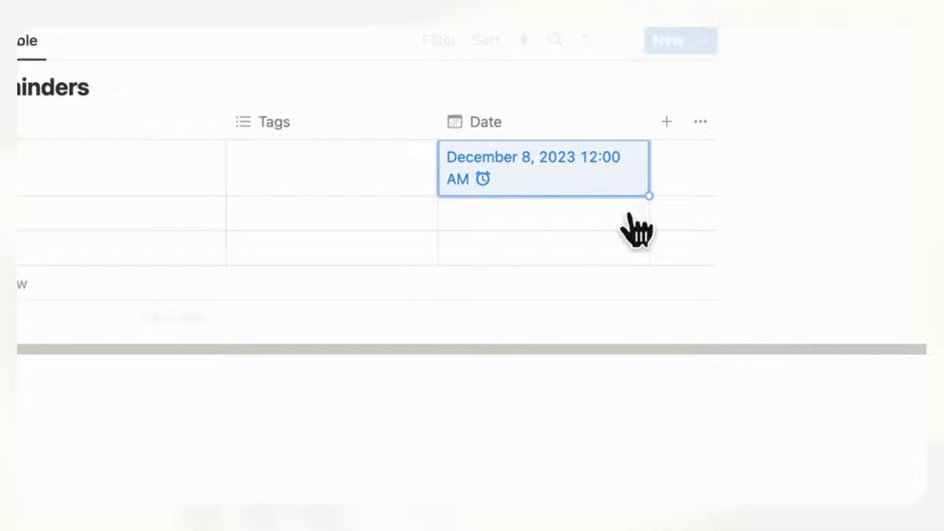
pyautogui.click(587, 124)
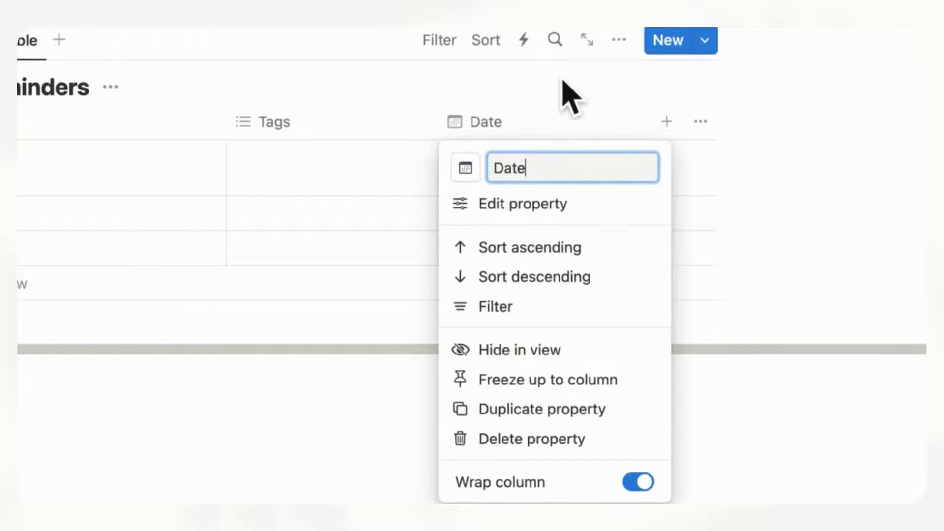
pyautogui.click(570, 111)
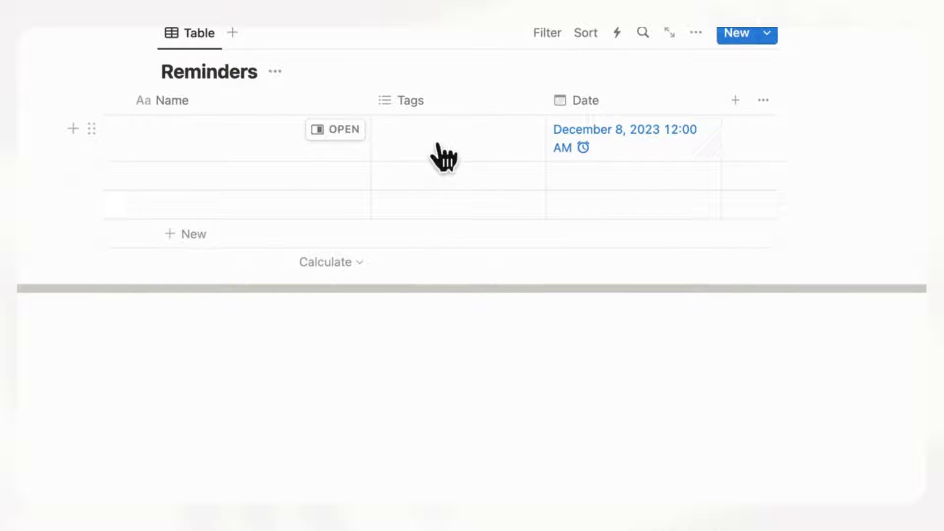
pyautogui.click(355, 140)
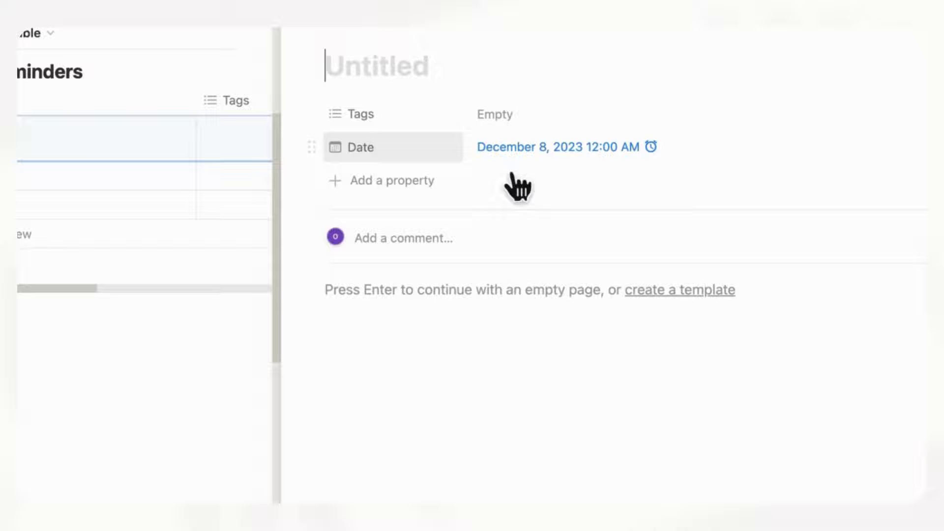
pyautogui.click(543, 157)
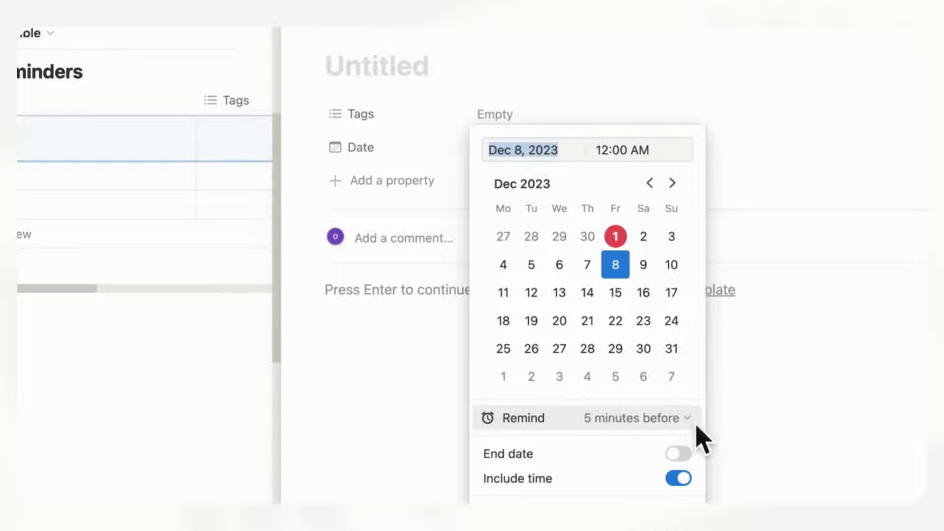
pyautogui.click(319, 32)
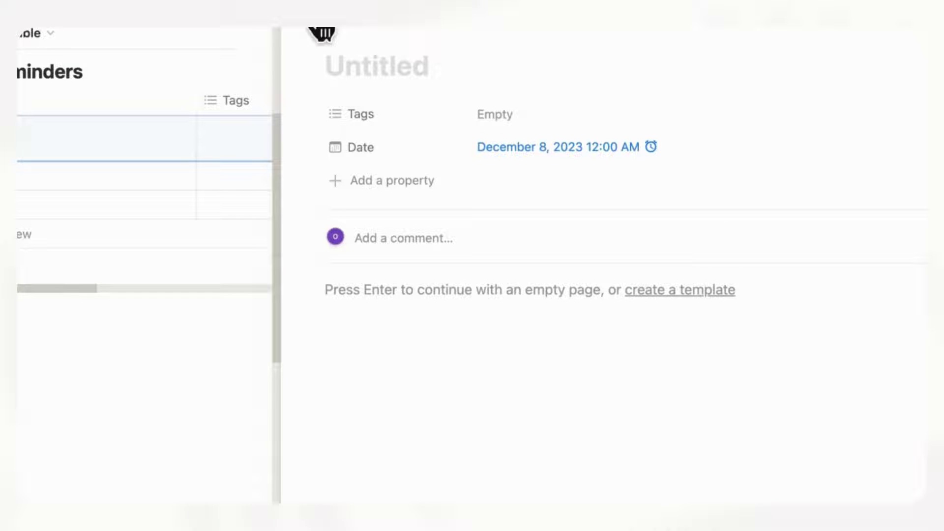
pyautogui.click(321, 31)
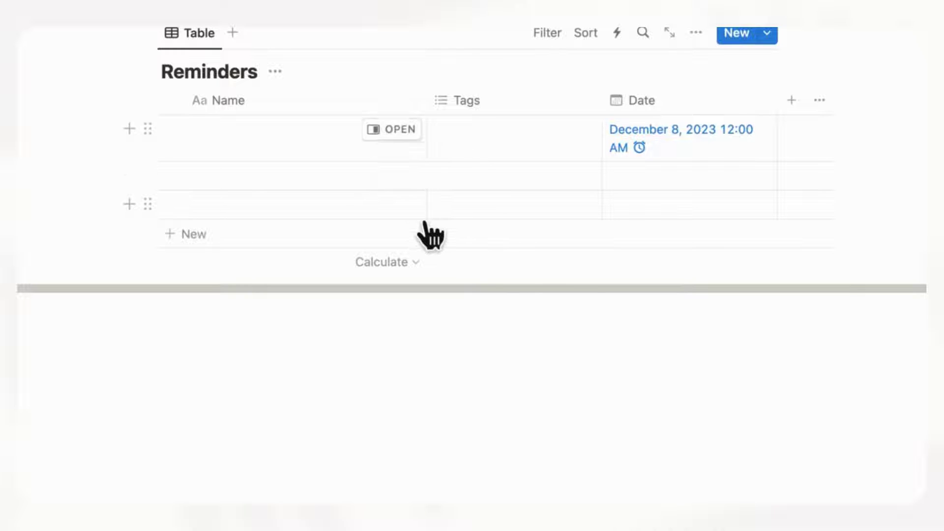
pyautogui.scroll(-6, 431, 236)
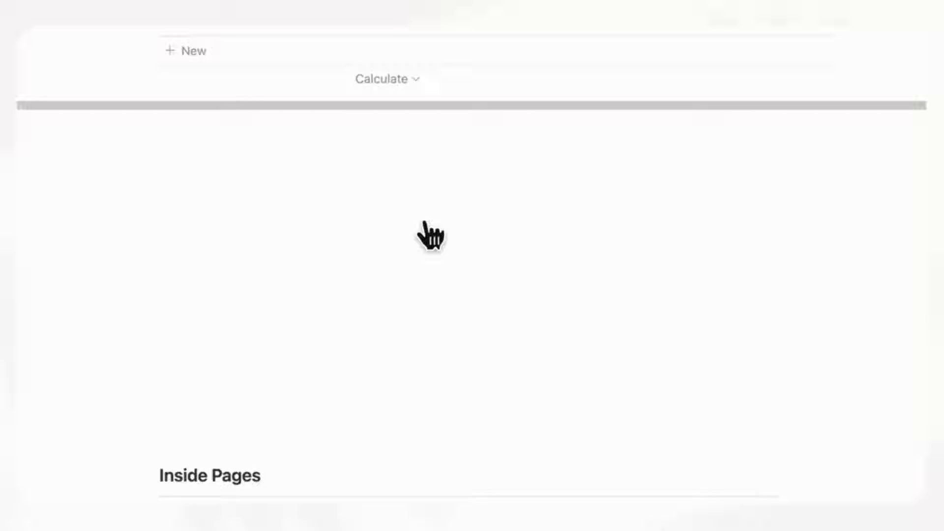
pyautogui.scroll(-5, 418, 224)
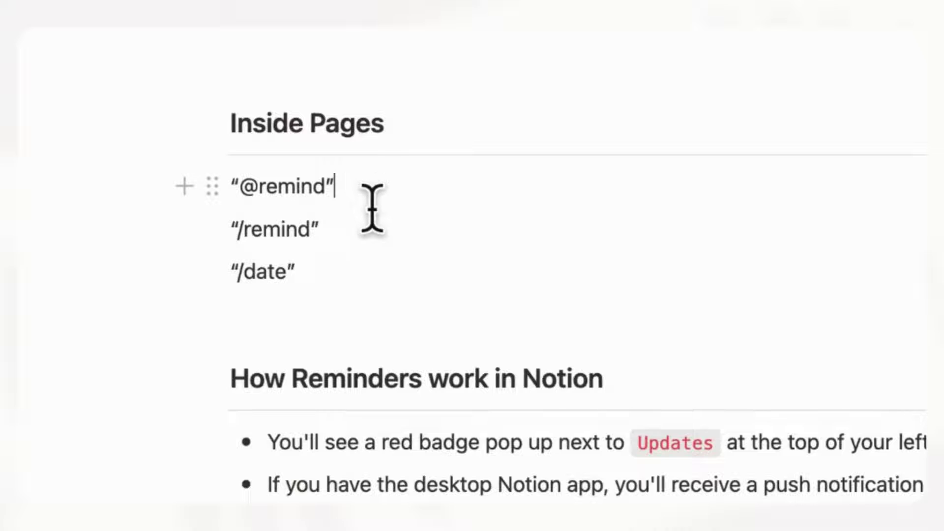
pyautogui.press('Return')
pyautogui.press('Return')
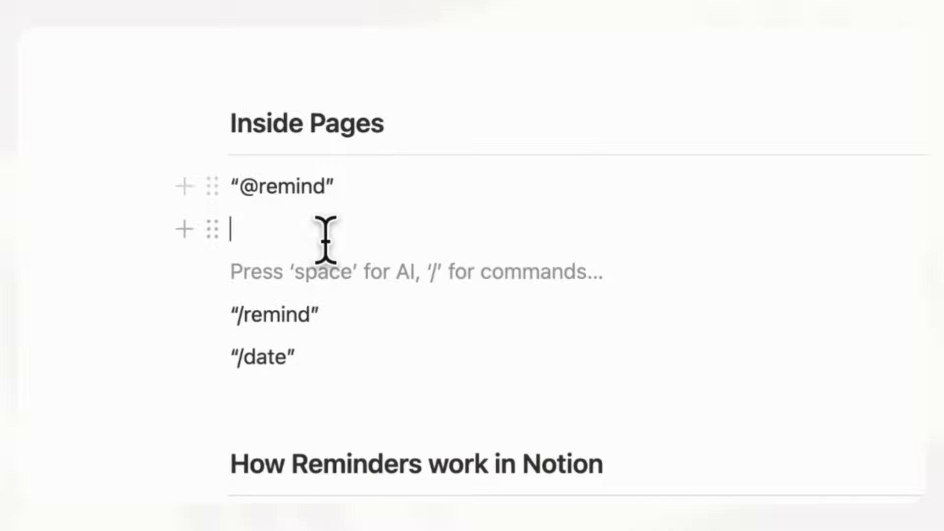
pyautogui.press('BackSpace')
pyautogui.write('@remind tom')
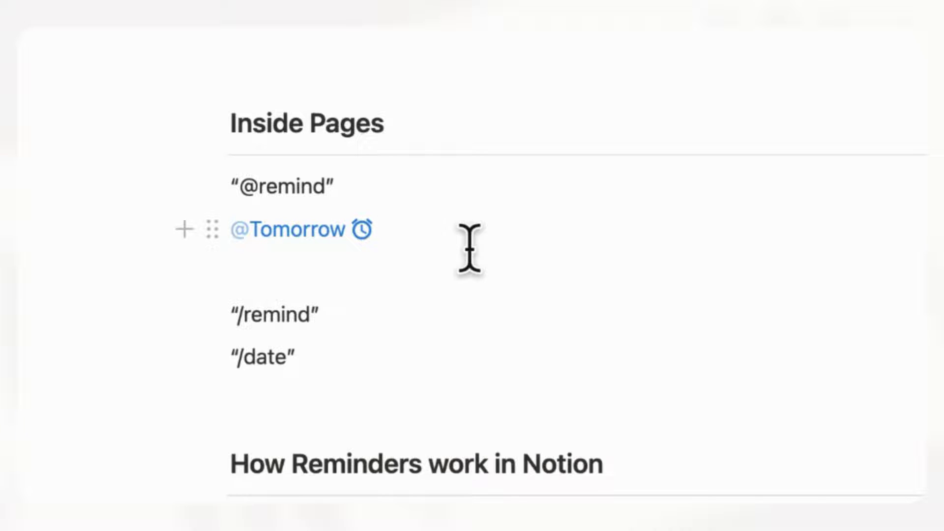
pyautogui.press('Return')
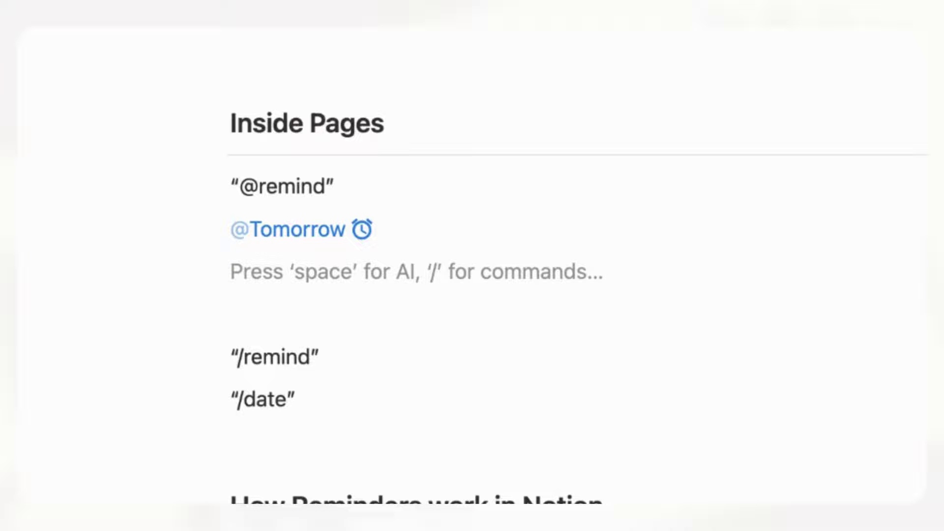
# Insert a Date or reminder mention for 'remind december 5' as Remind Next Tuesday.
pyautogui.write('/remind')
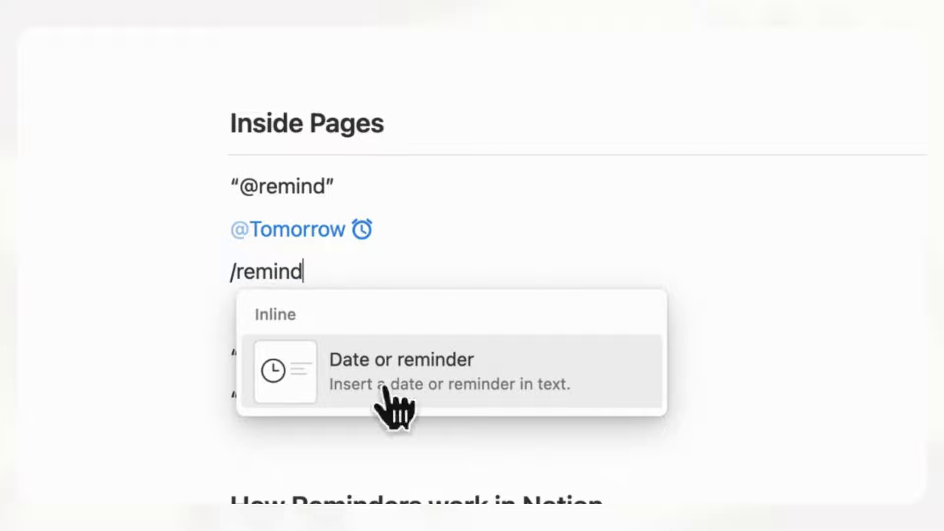
pyautogui.click(388, 403)
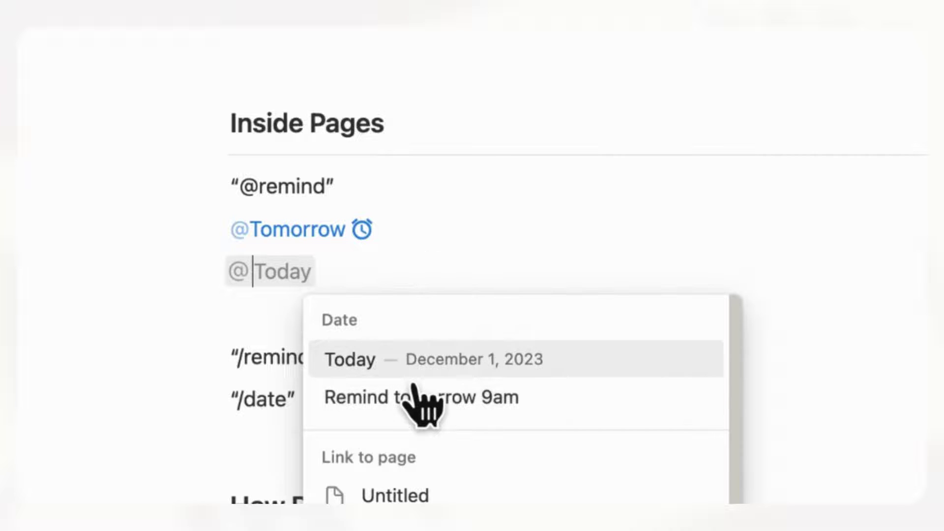
pyautogui.write('rem')
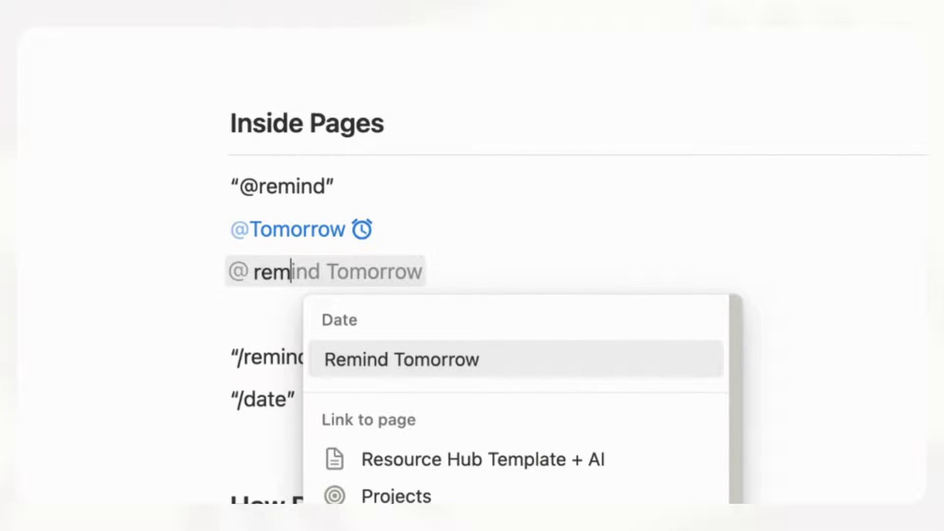
pyautogui.write('ind d')
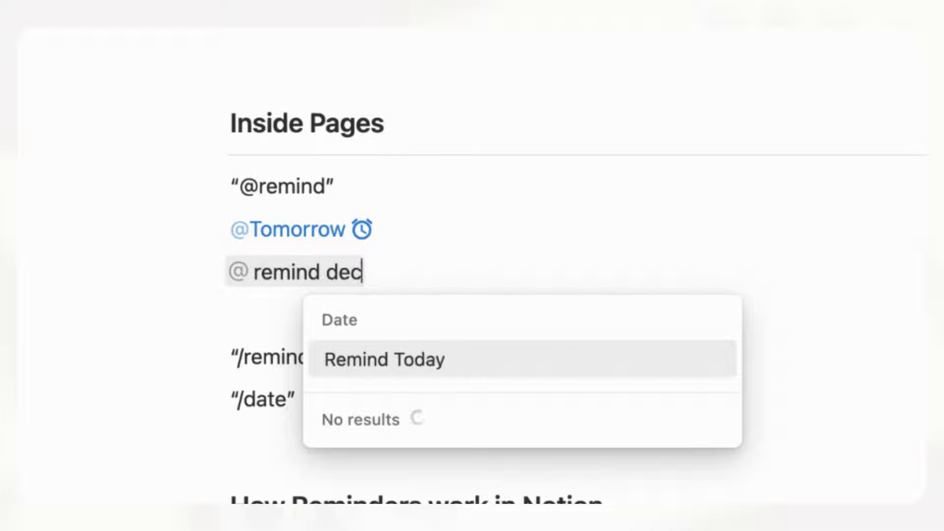
pyautogui.write('ecember 5')
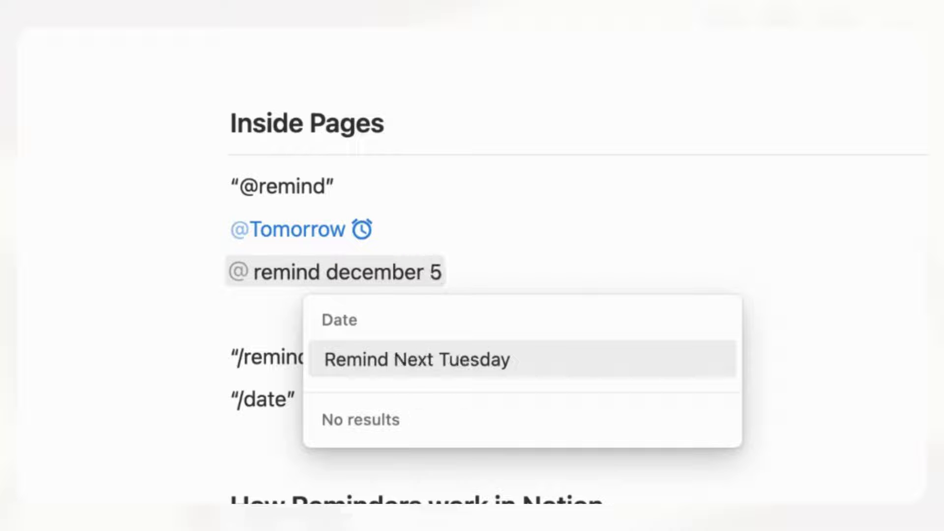
pyautogui.click(505, 382)
# Delete the Next Tuesday reminder line, then undo to restore it.
pyautogui.moveTo(388, 295)
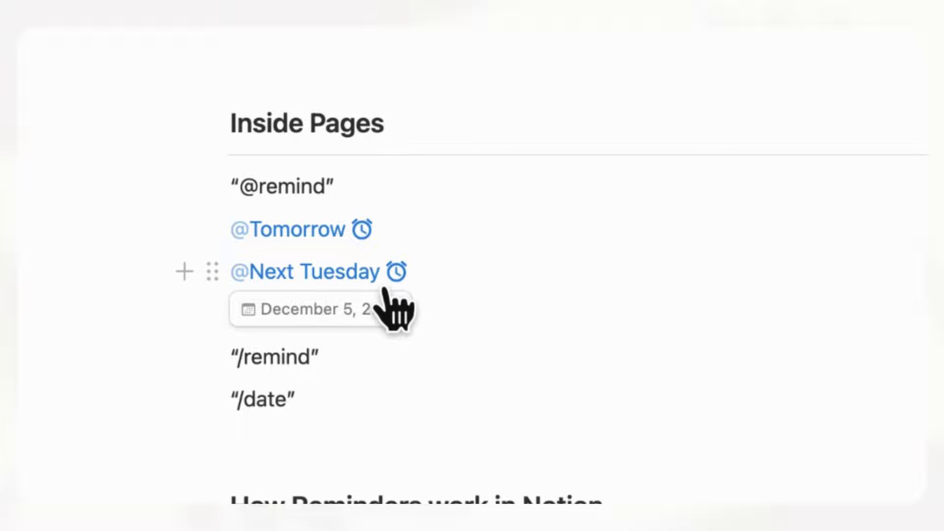
pyautogui.press('BackSpace')
pyautogui.moveTo(344, 244)
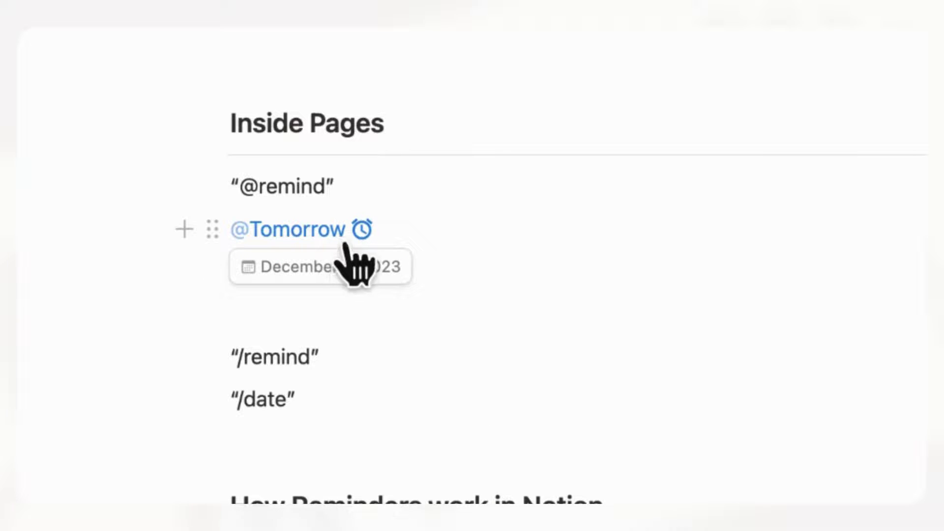
pyautogui.press('super+z')
# Type '/date' on the empty line below and dismiss the suggestions.
pyautogui.click(348, 333)
pyautogui.write('/date')
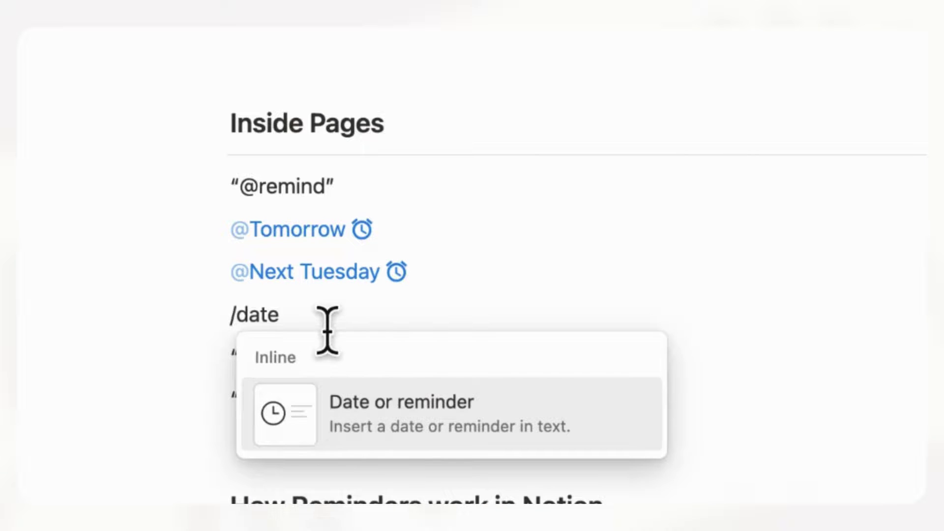
pyautogui.press('Escape')
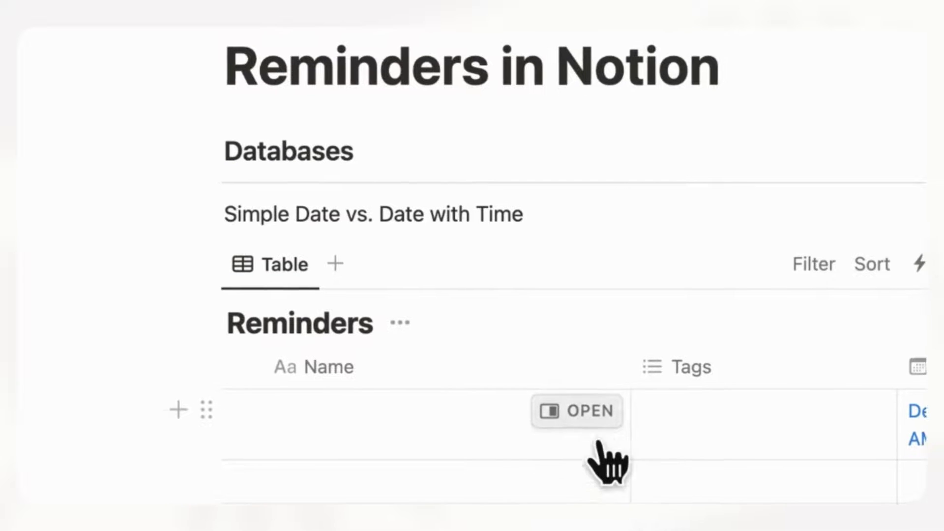
pyautogui.click(586, 411)
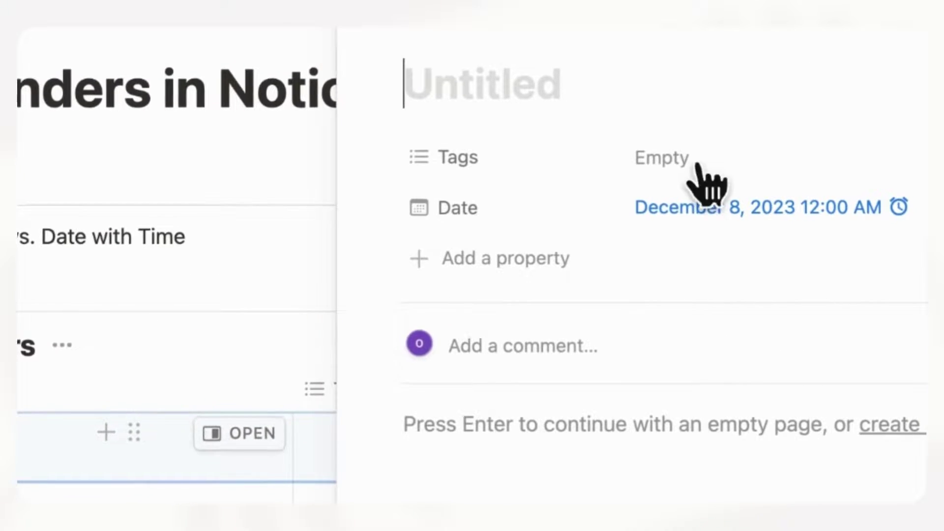
pyautogui.write('@tomor')
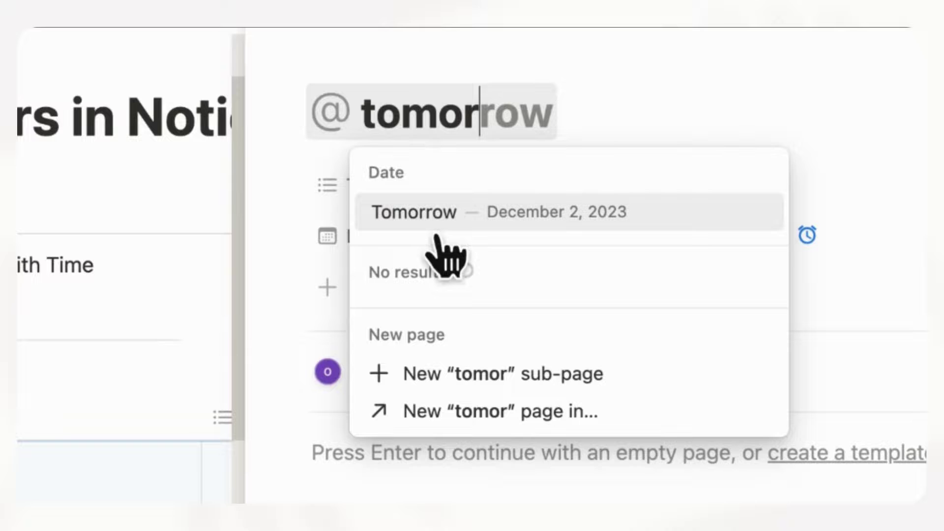
pyautogui.click(447, 249)
pyautogui.press('Escape')
# Inspect the Tomorrow mention's date details and reminder options without changing them.
pyautogui.click(488, 128)
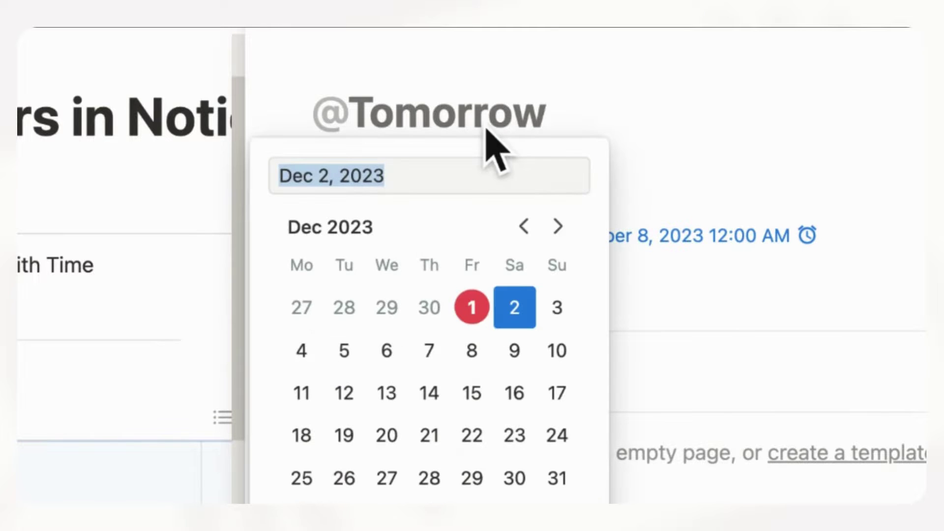
pyautogui.click(541, 526)
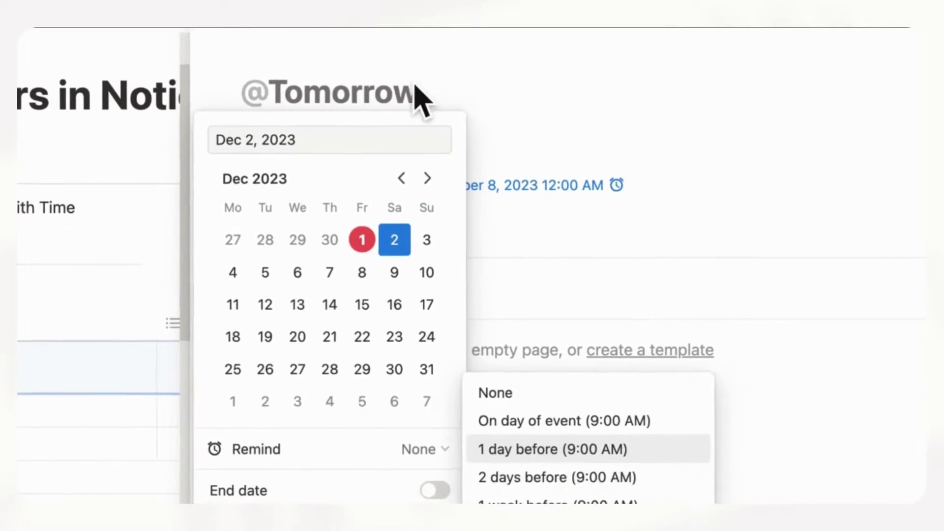
pyautogui.press('Escape')
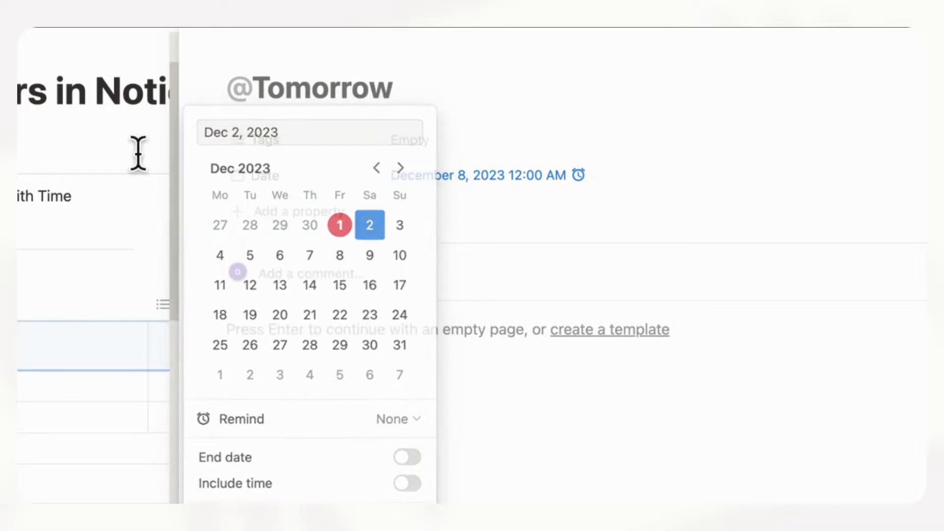
pyautogui.press('Escape')
pyautogui.press('Escape')
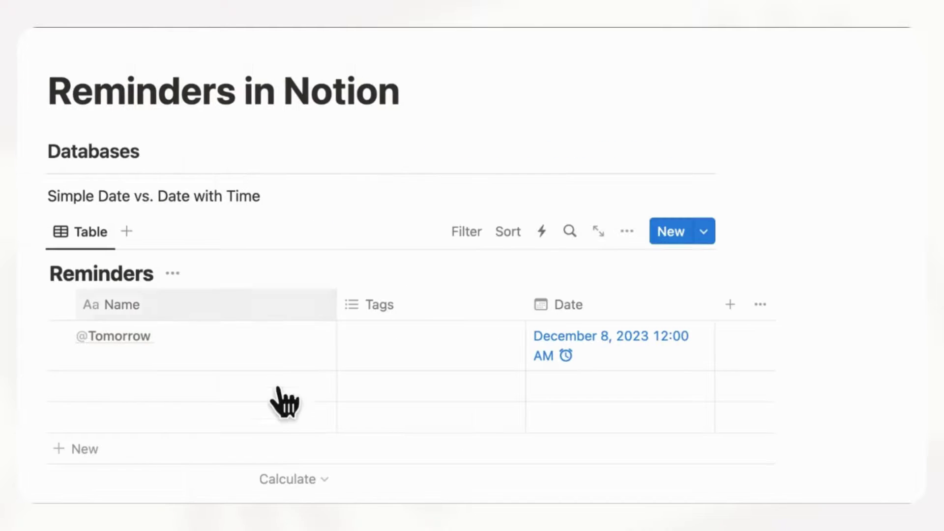
pyautogui.scroll(-10, 275, 401)
pyautogui.scroll(-8, 294, 441)
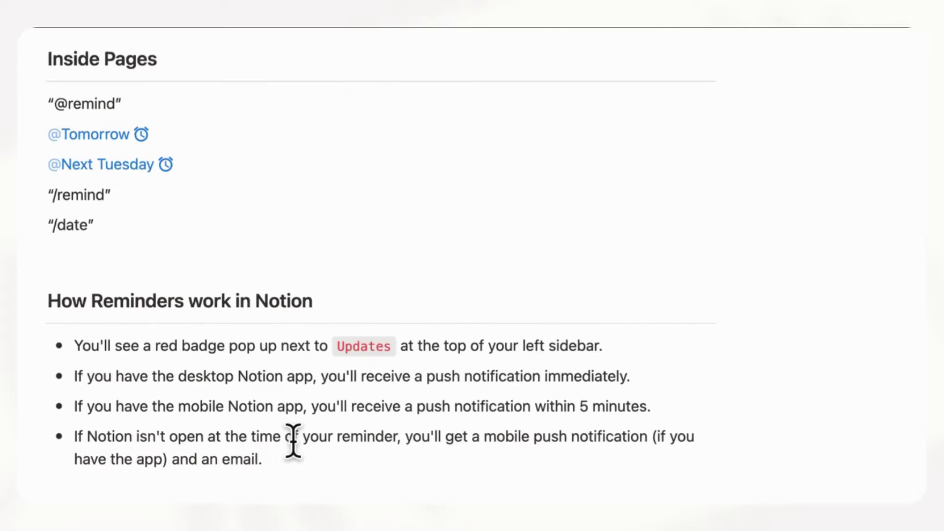